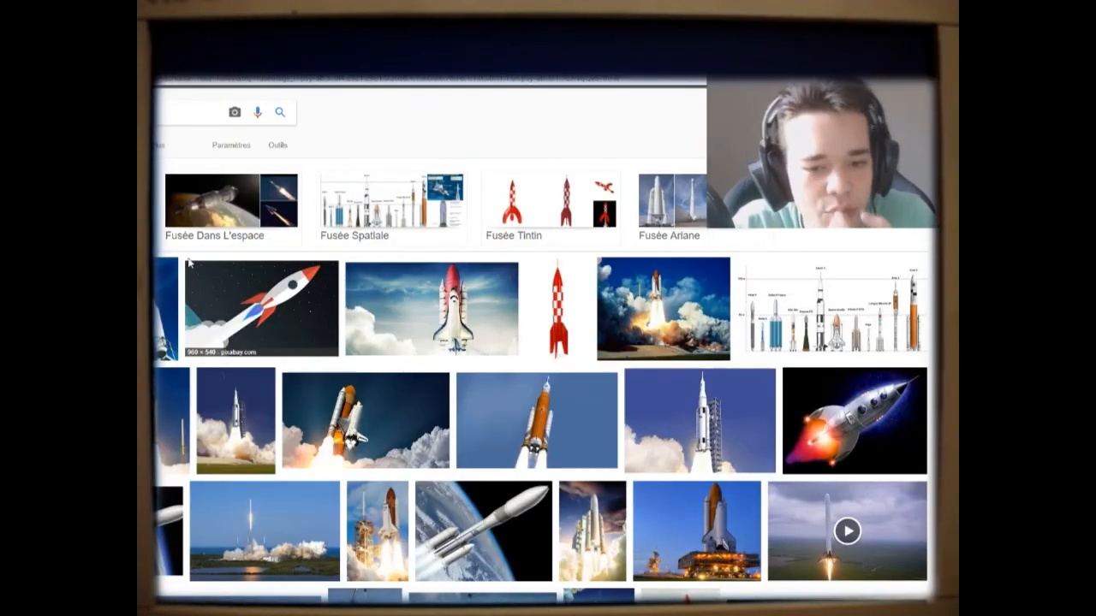
Step: Choose a space shuttle launch photo from the rocket image results and place it across the canvas
scroll(190, 264, down, 2)
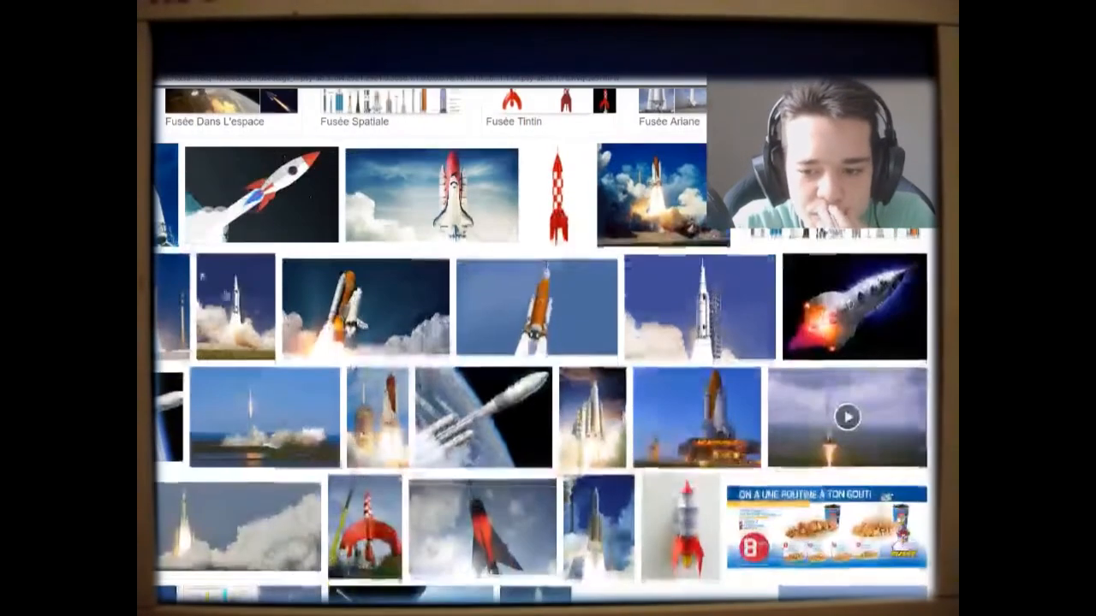
click(310, 310)
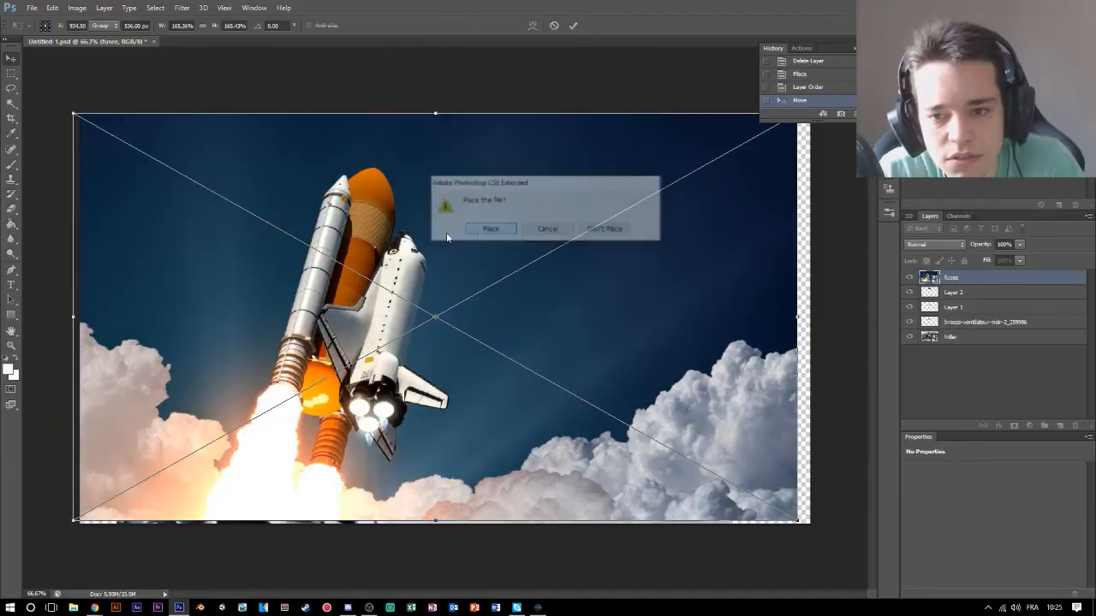
click(454, 232)
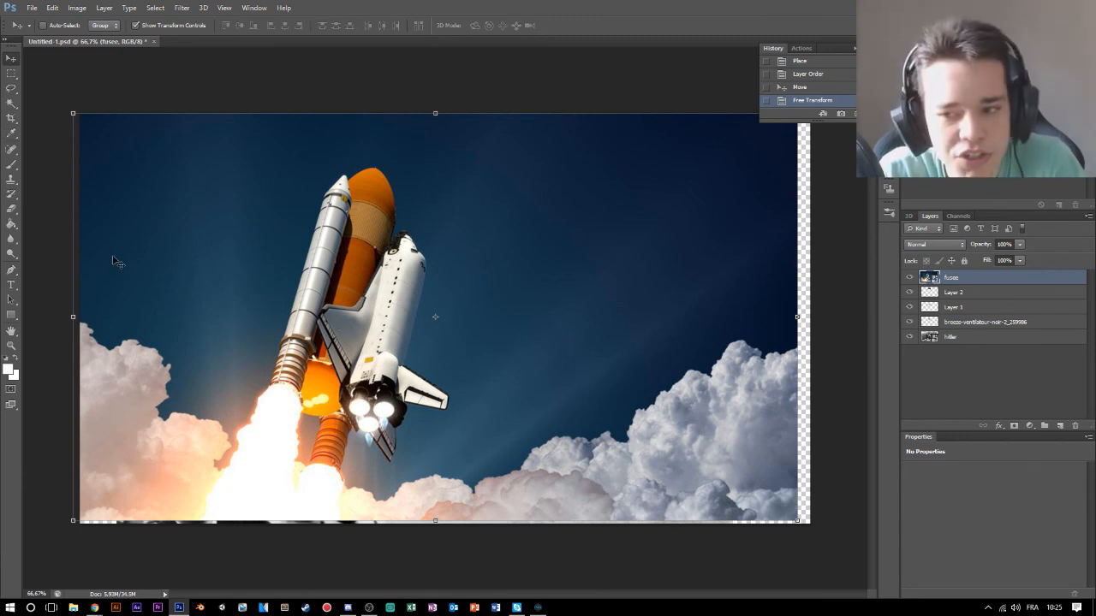
Step: Paint out the clouds and exhaust flames around the shuttle with Clone Stamp, sampling the dark blue sky
click(16, 184)
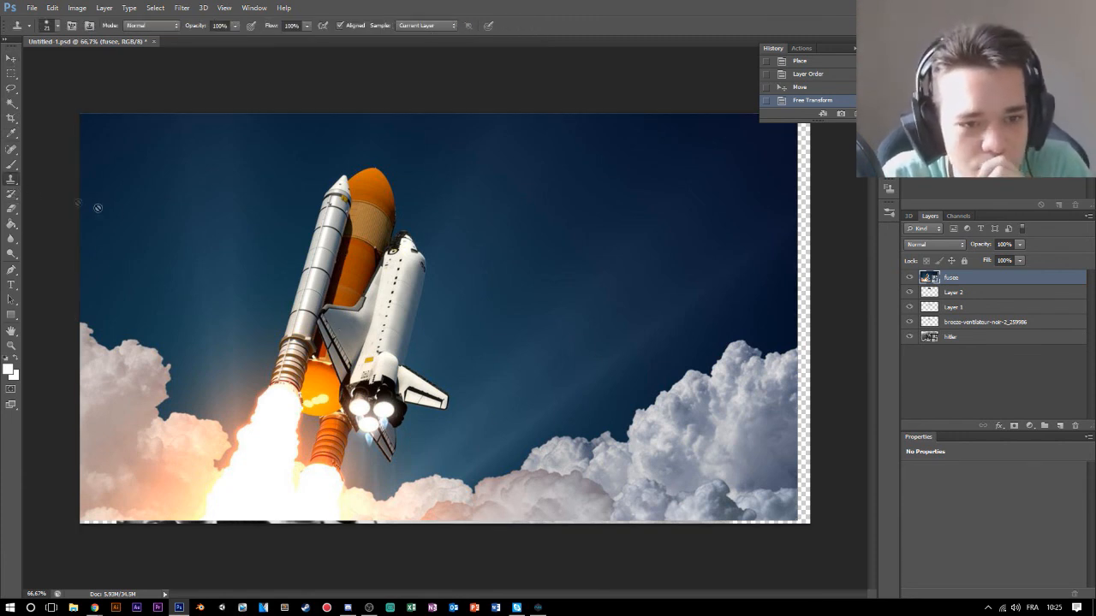
click(180, 285)
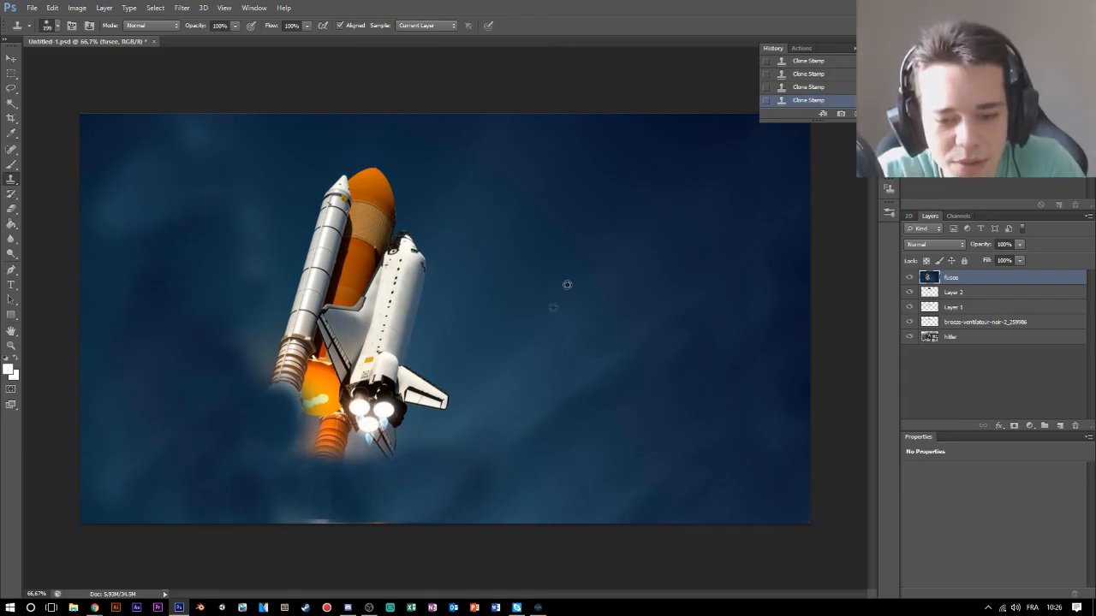
alt+click(567, 285)
click(313, 512)
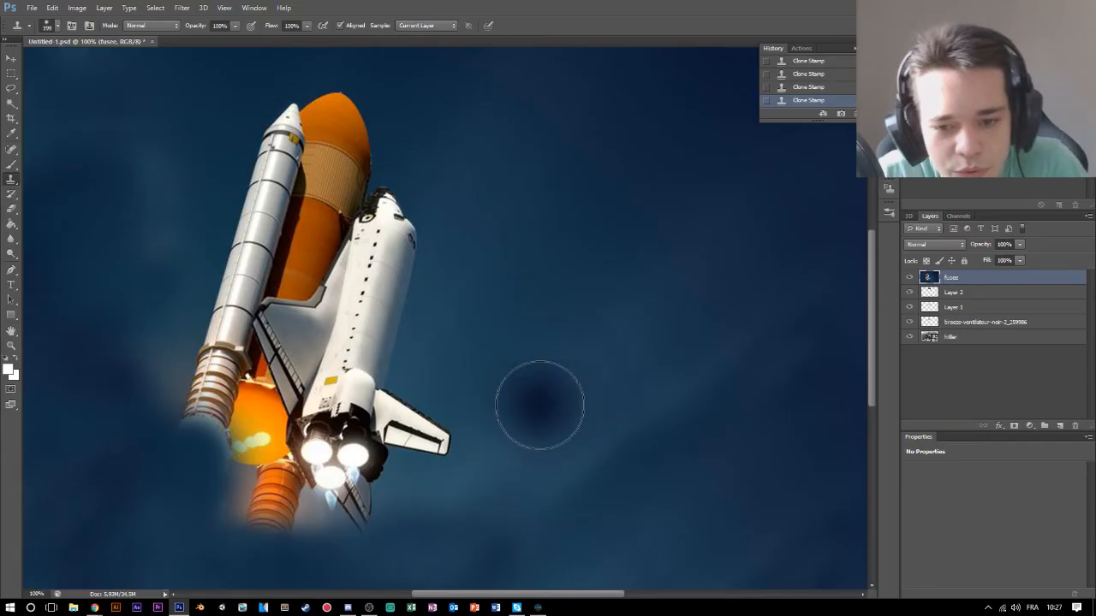
scroll(536, 401, down, 3)
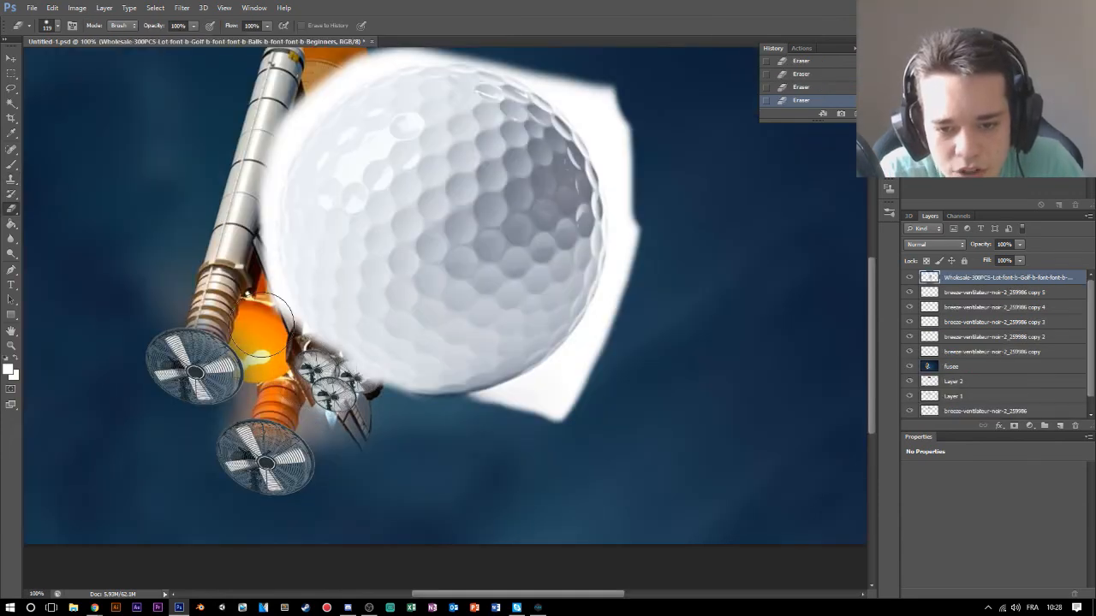
Step: Erase the leftover white background around the golf ball's outline
scroll(262, 322, up, 5)
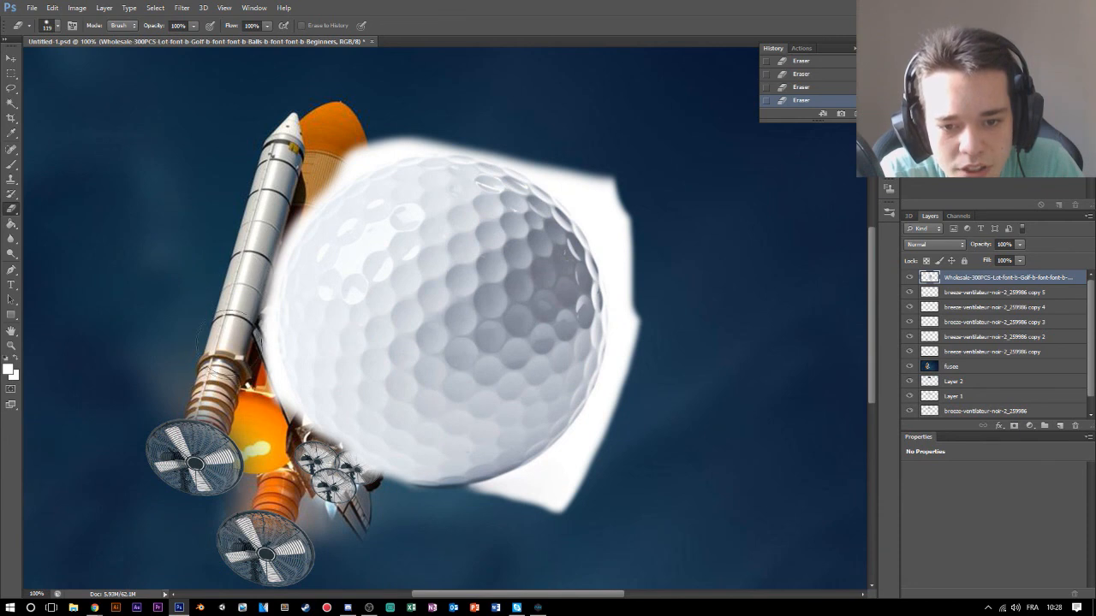
drag(239, 351, 247, 296)
mouse_move(518, 522)
mouse_down()
mouse_move(574, 500)
mouse_move(562, 512)
mouse_move(471, 515)
mouse_move(639, 454)
mouse_move(572, 482)
mouse_move(610, 439)
mouse_move(535, 505)
mouse_up()
scroll(572, 496, up, 2)
scroll(572, 495, up, 2)
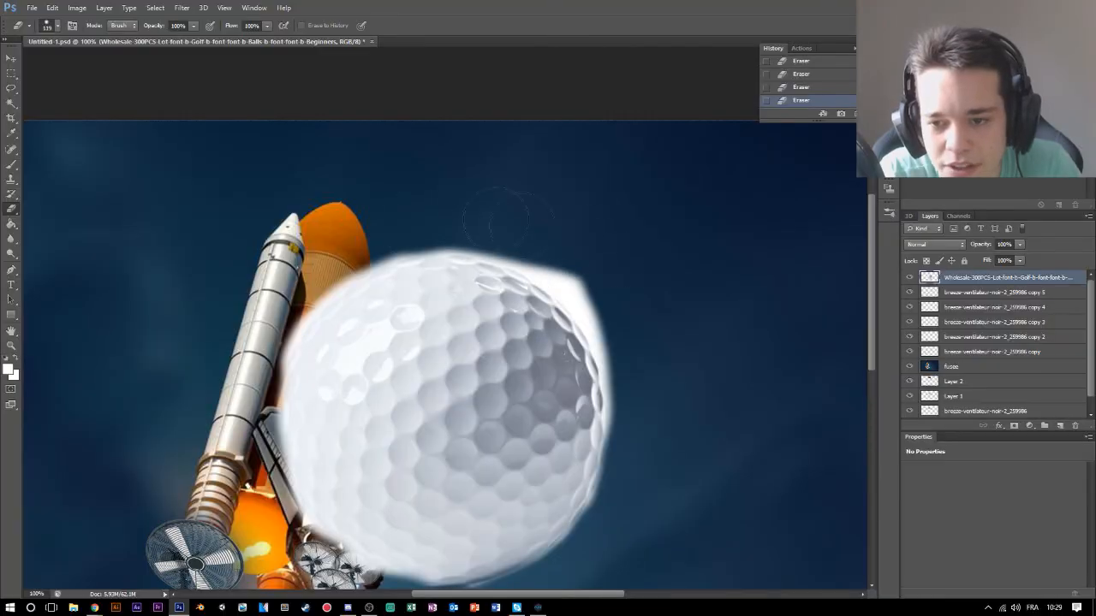
mouse_move(493, 227)
mouse_down()
mouse_move(583, 257)
mouse_move(553, 244)
mouse_move(626, 335)
mouse_up()
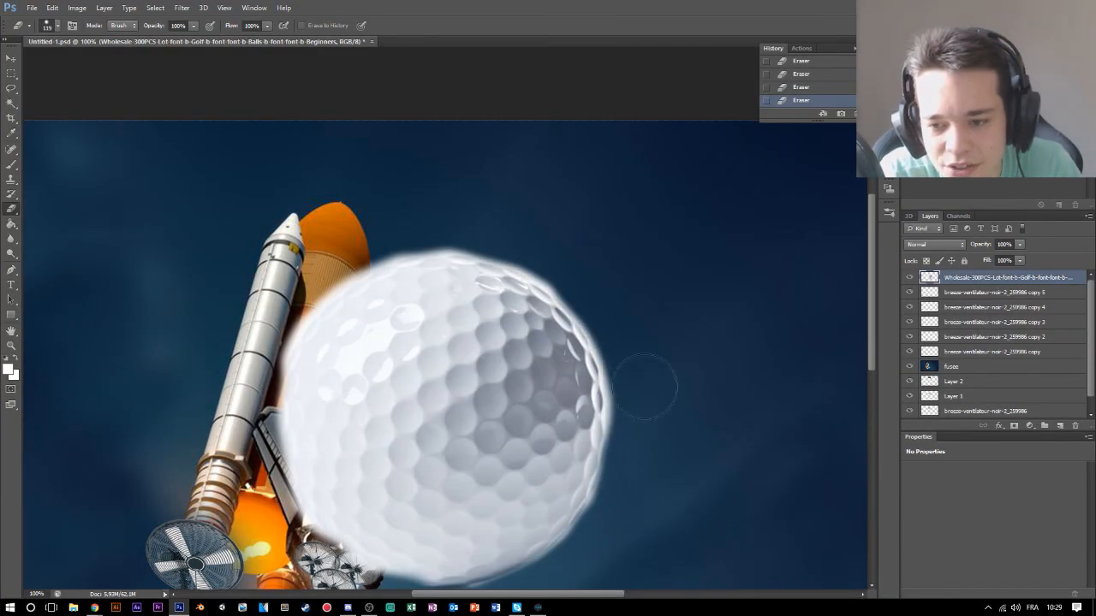
scroll(643, 509, down, 2)
mouse_move(410, 186)
mouse_down()
mouse_move(344, 215)
mouse_move(258, 462)
mouse_up()
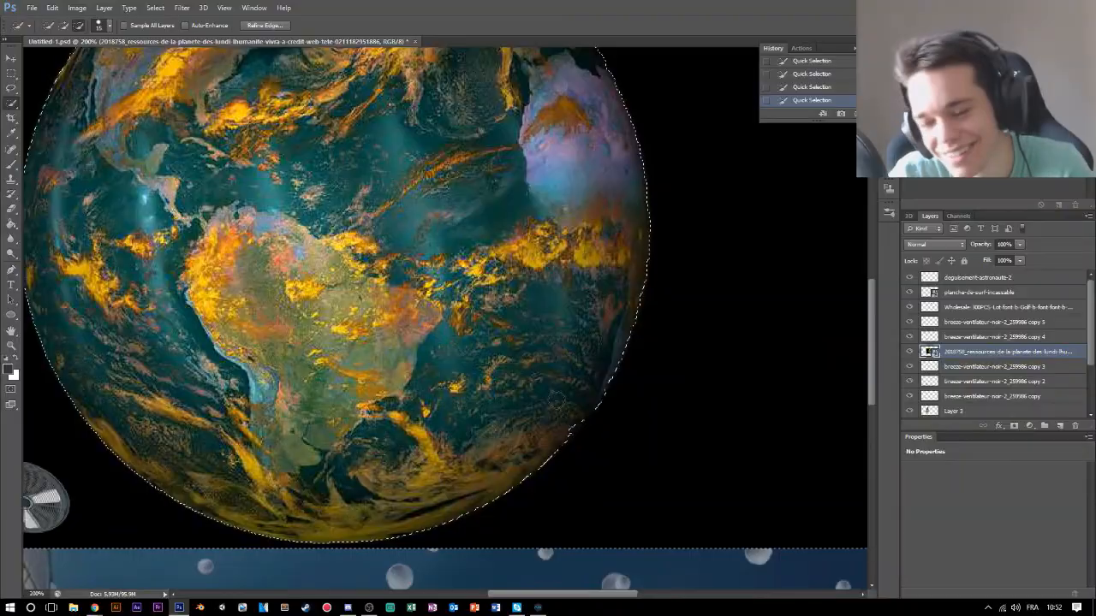
Step: Delete the selected black background around the planet and move the cut-out toward the canvas's left side
key(ctrl+minus)
key(ctrl+minus)
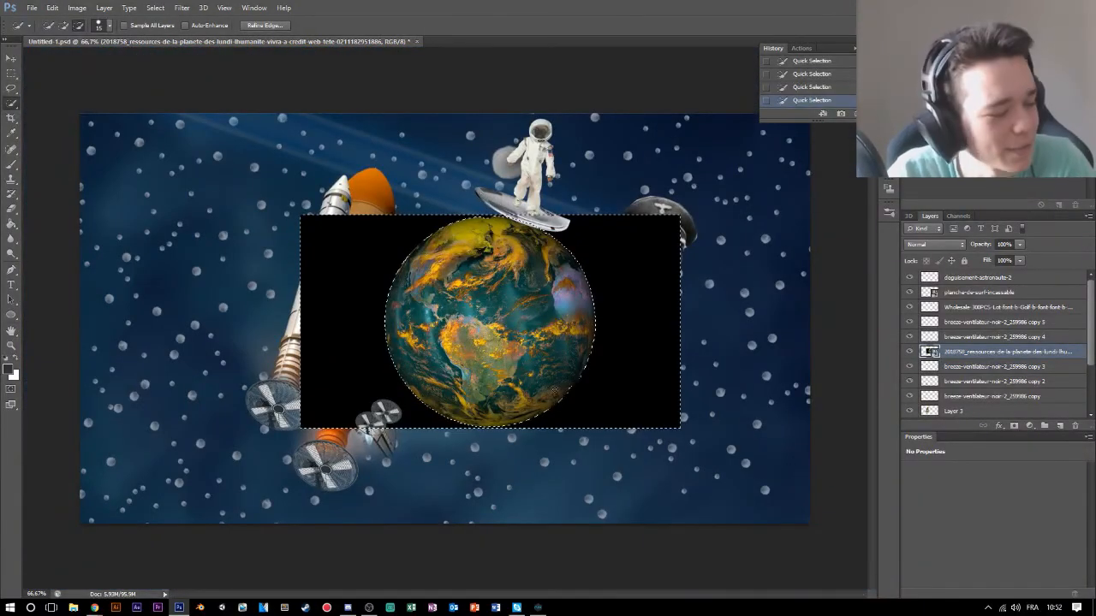
key(Delete)
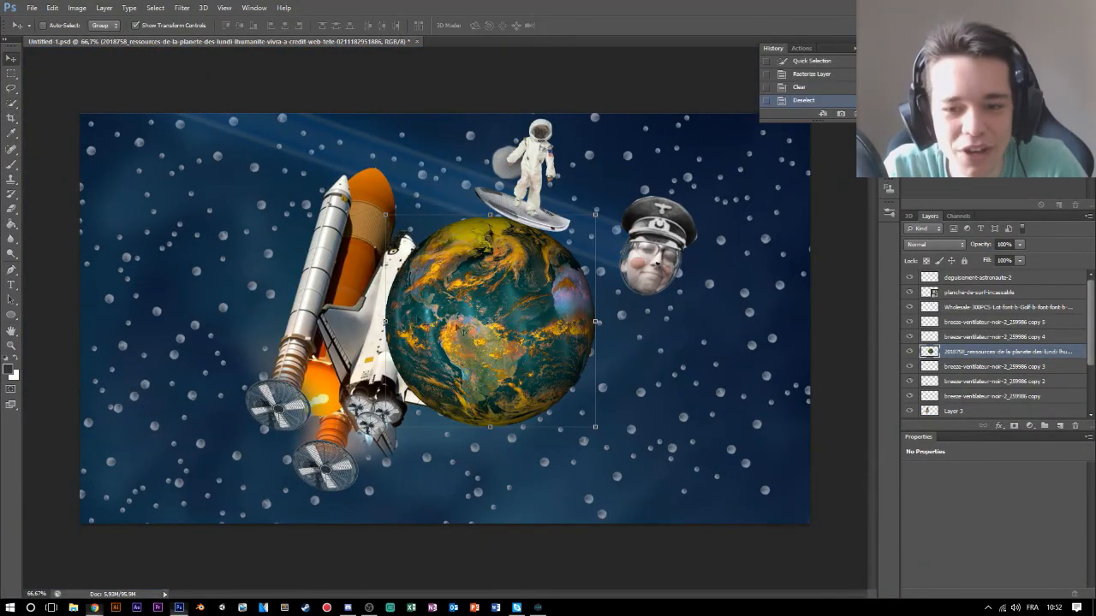
drag(496, 380, 233, 314)
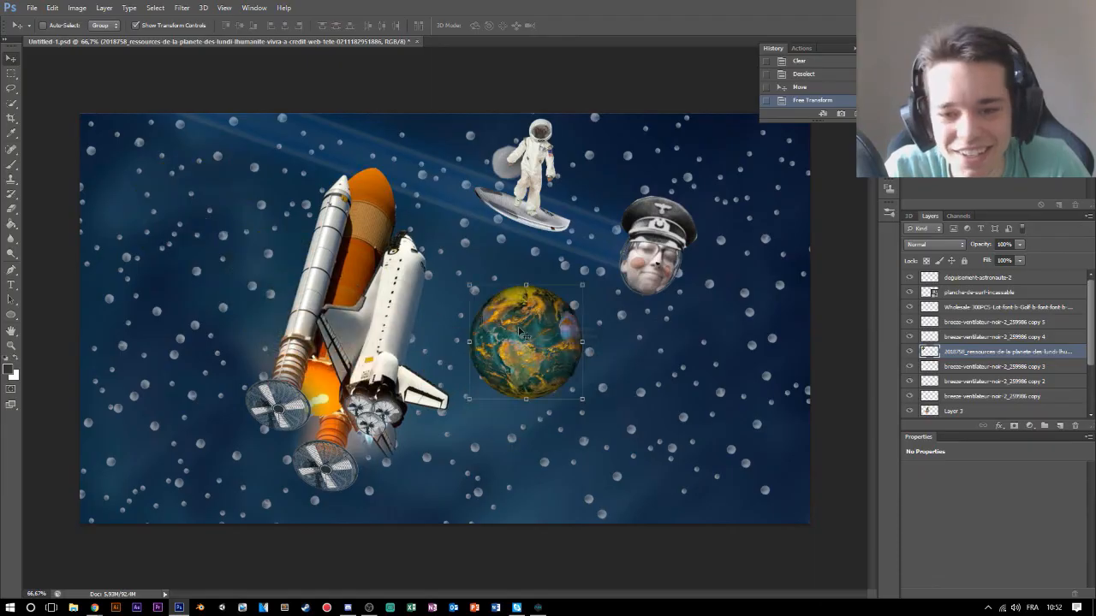
Step: Switch the active shape tool from Ellipse to Rectangle for drawing on the planet
scroll(520, 331, up, 1)
scroll(520, 331, up, 2)
drag(551, 593, 608, 599)
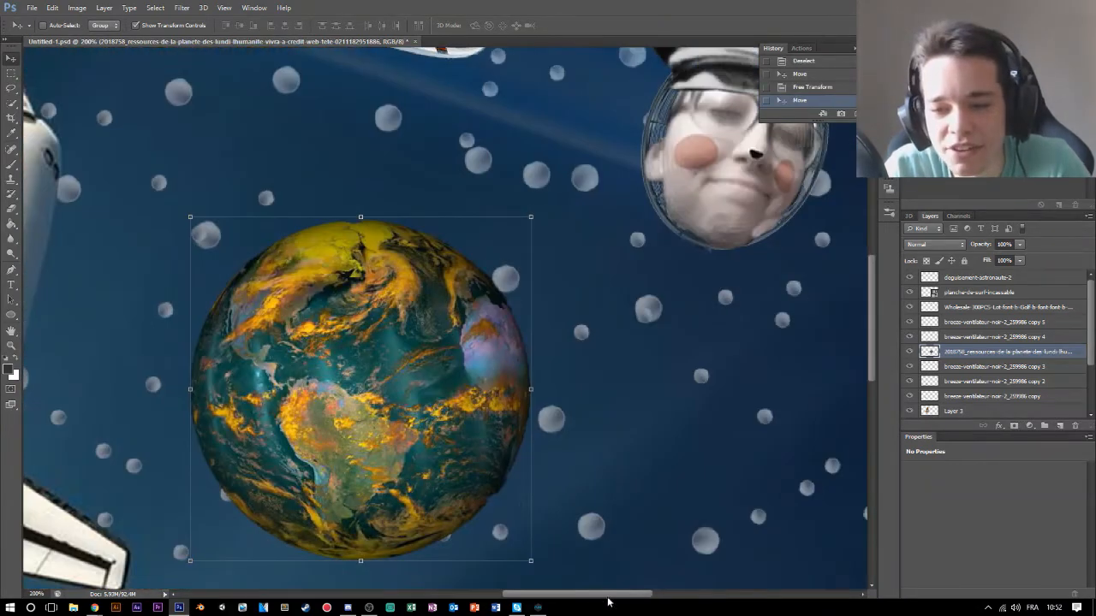
scroll(117, 264, down, 8)
click(14, 314)
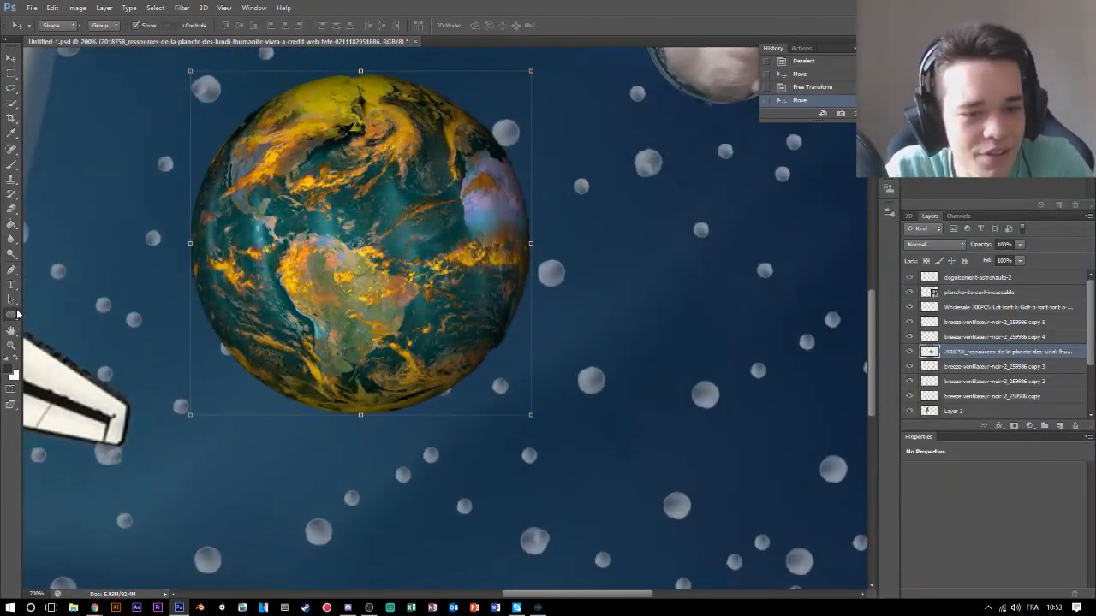
right_click(15, 314)
click(29, 313)
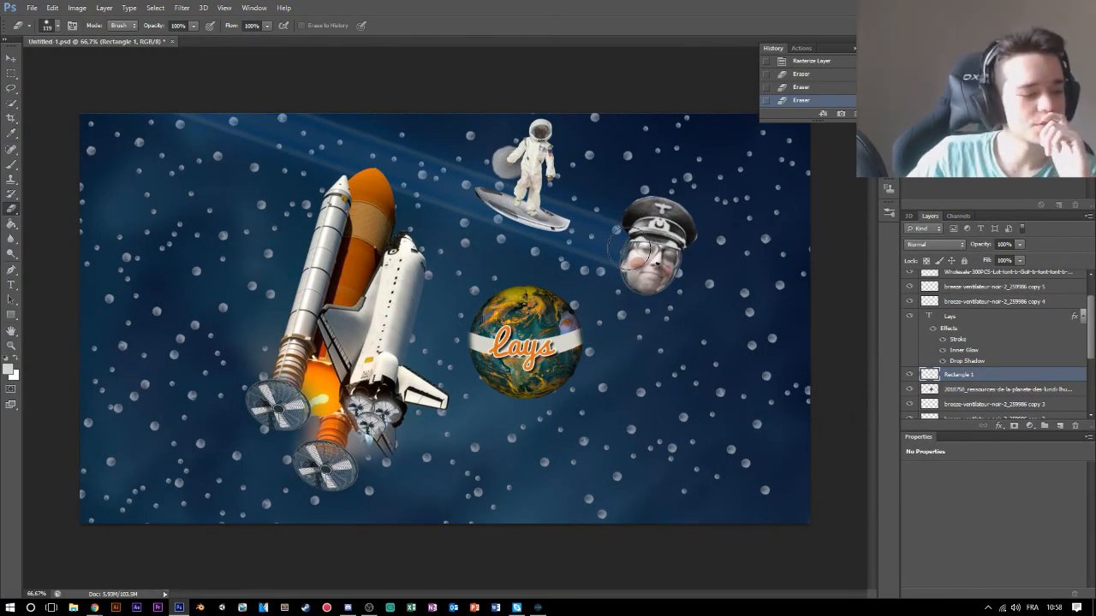
Step: Convert the Lays text, Rectangle 1 and planet layers into one smart object and position it in the canvas's upper-left corner
ctrl+click(962, 315)
ctrl+click(975, 389)
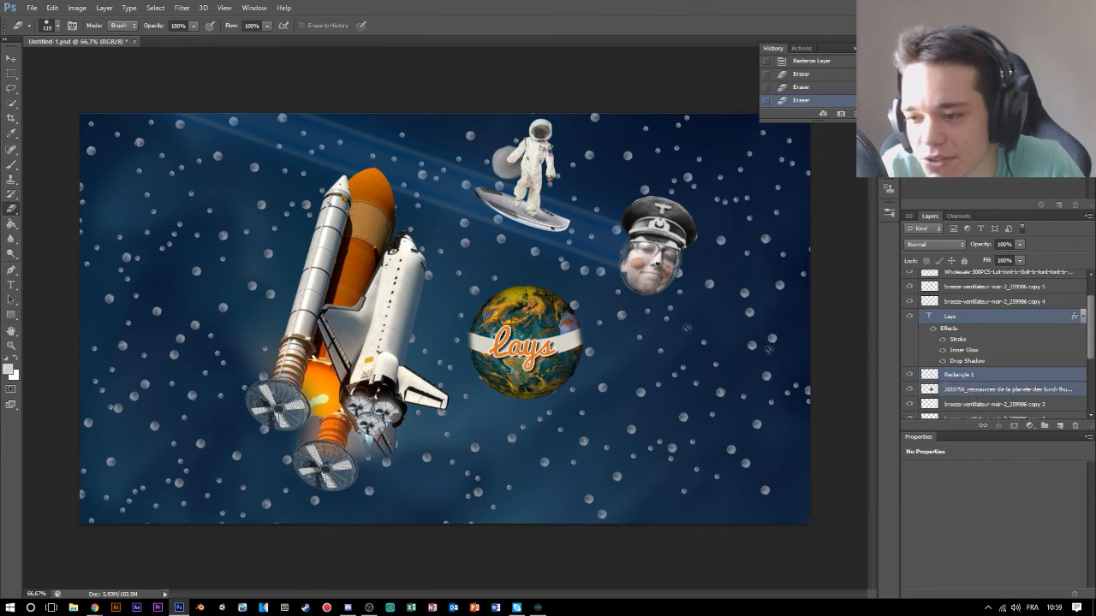
click(11, 59)
right_click(940, 376)
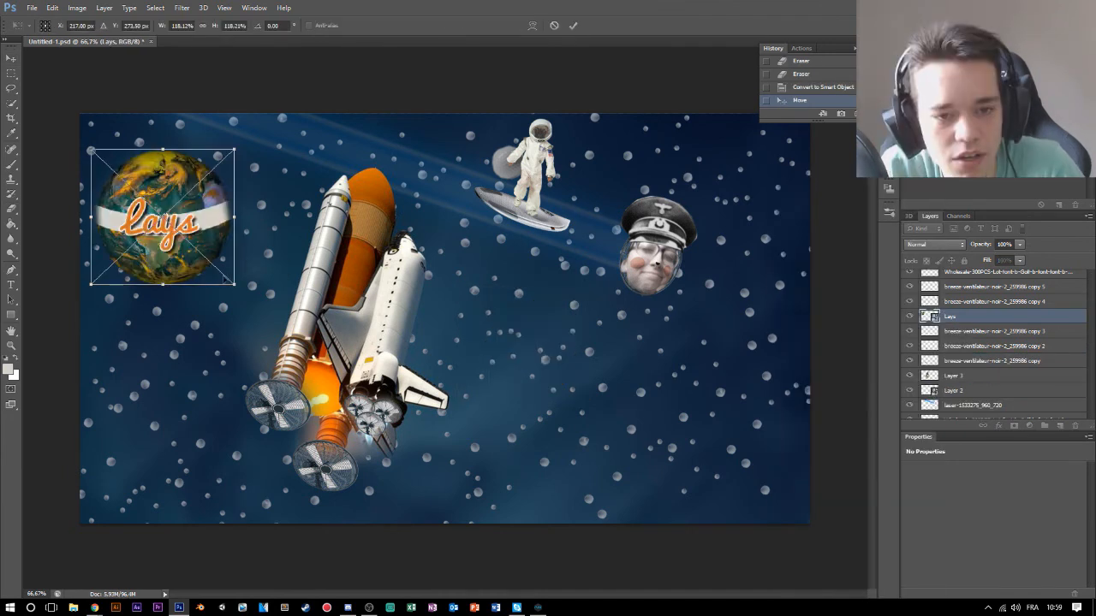
drag(208, 265, 218, 248)
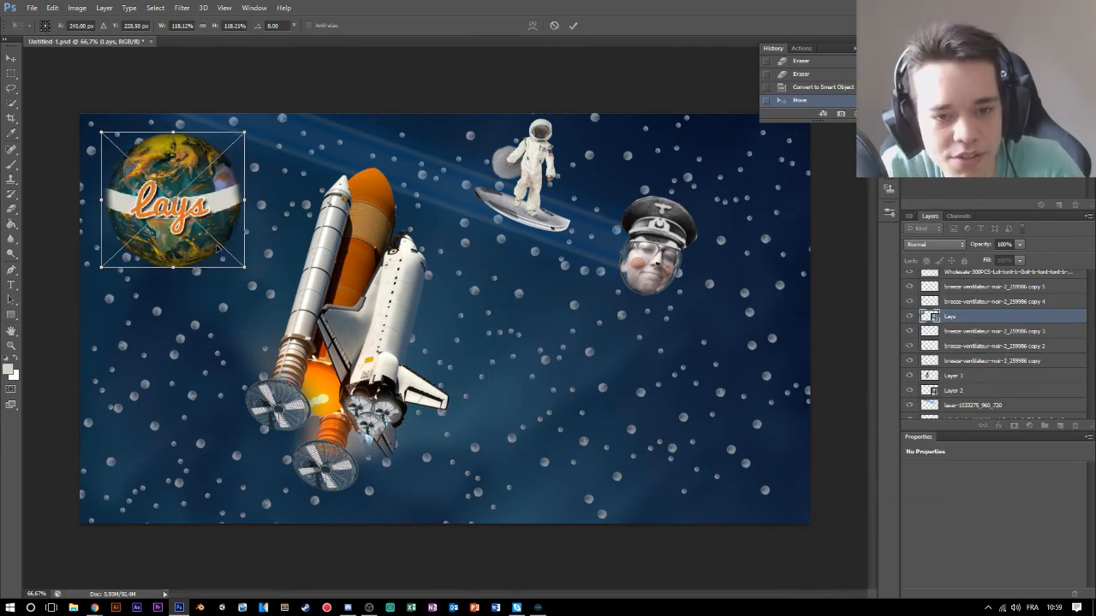
drag(120, 126, 98, 133)
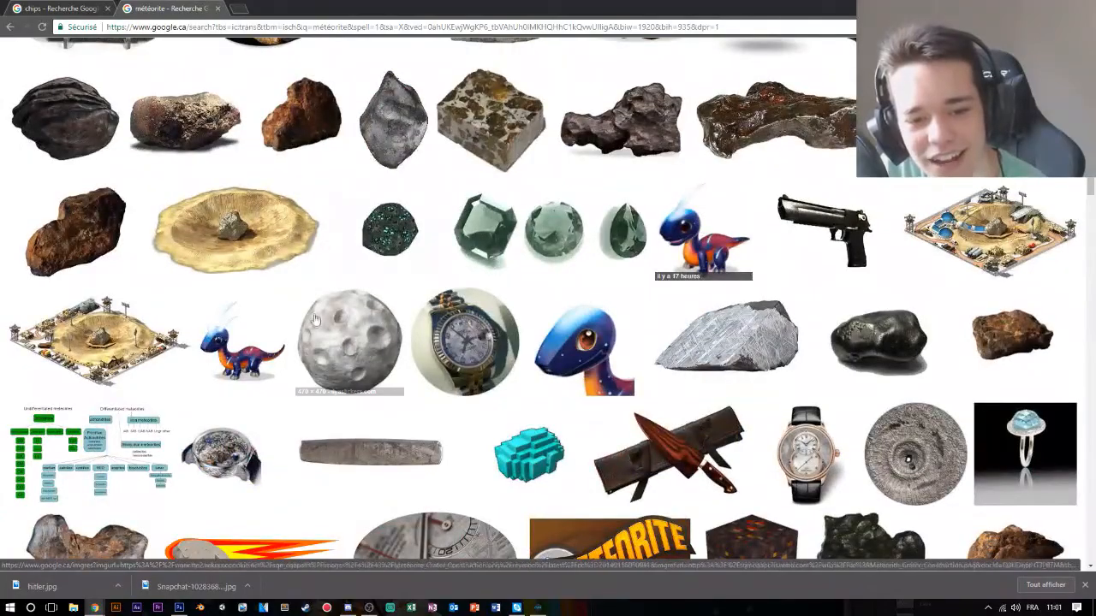
Step: Open the Dragon METEORITE picture from the meteorite image results at full size
click(245, 475)
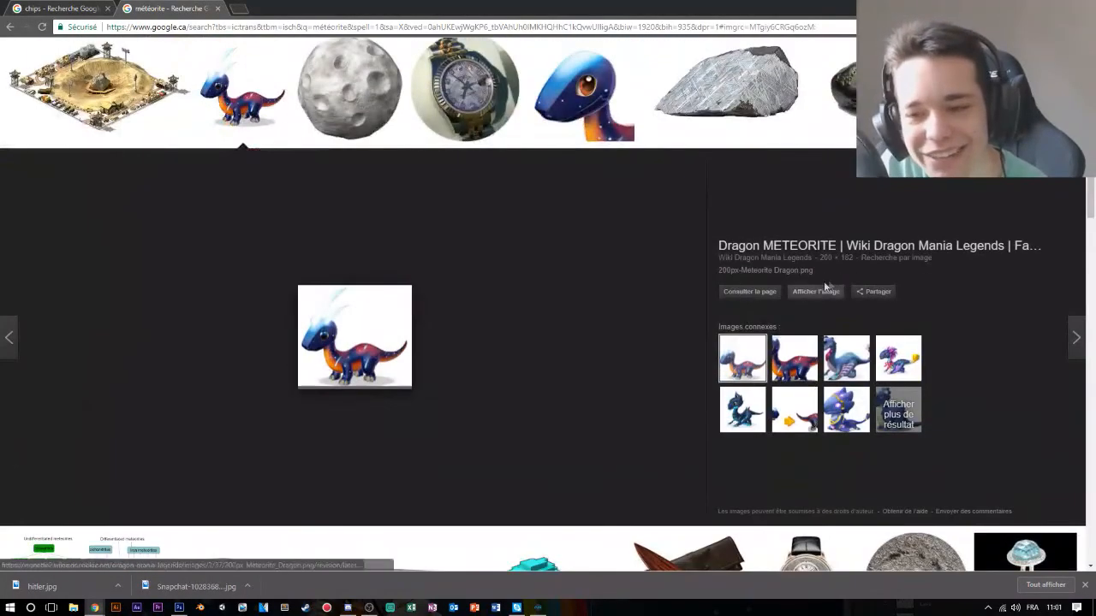
click(816, 292)
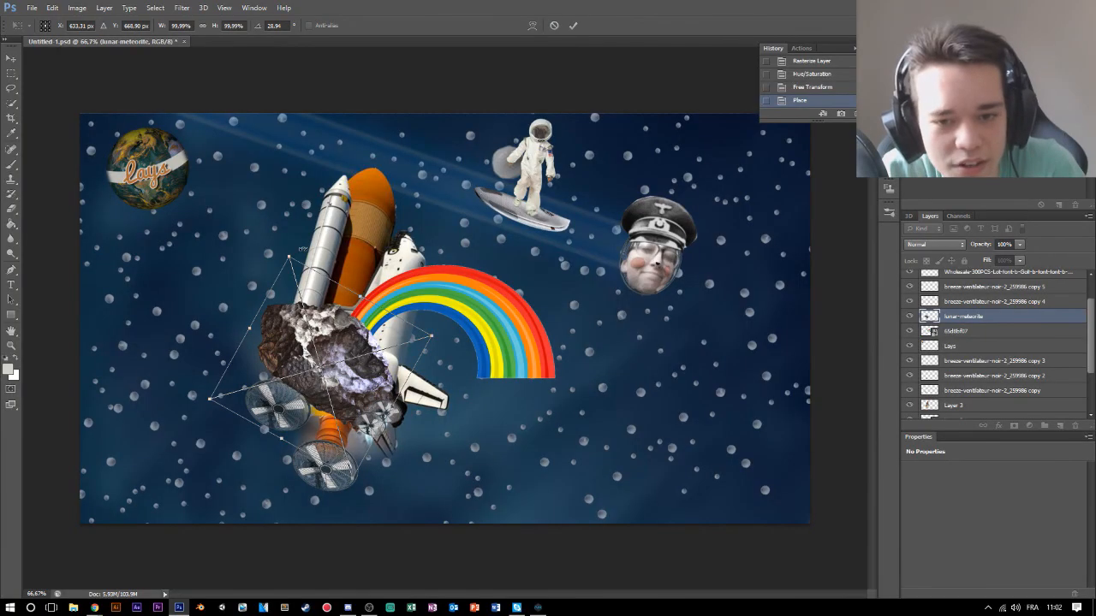
Step: Rotate the placed lunar-meteorite image counterclockwise over the shuttle's lower end
drag(302, 249, 259, 316)
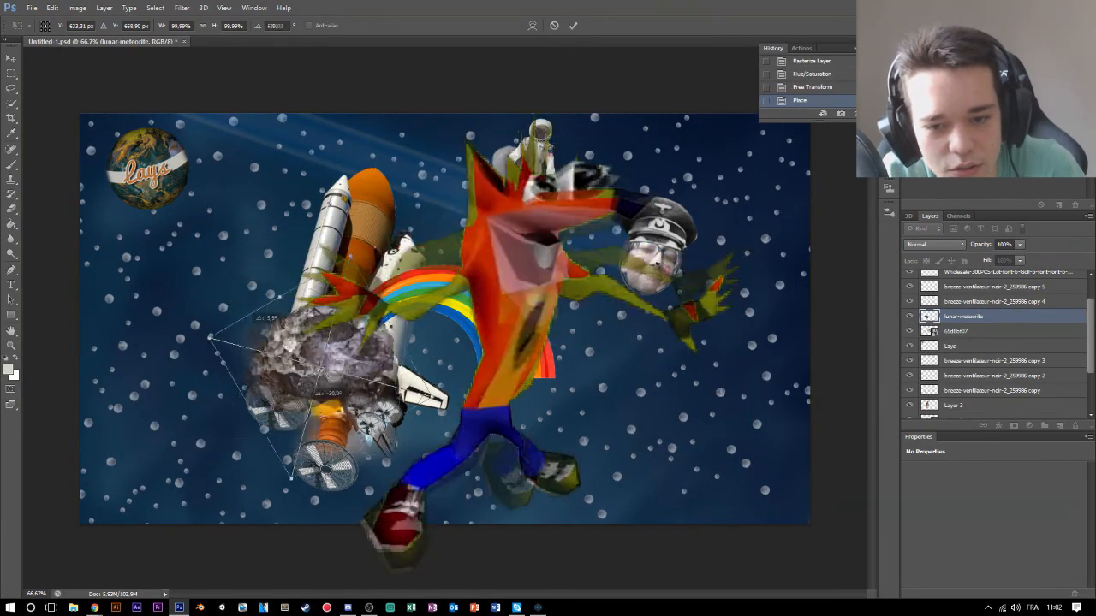